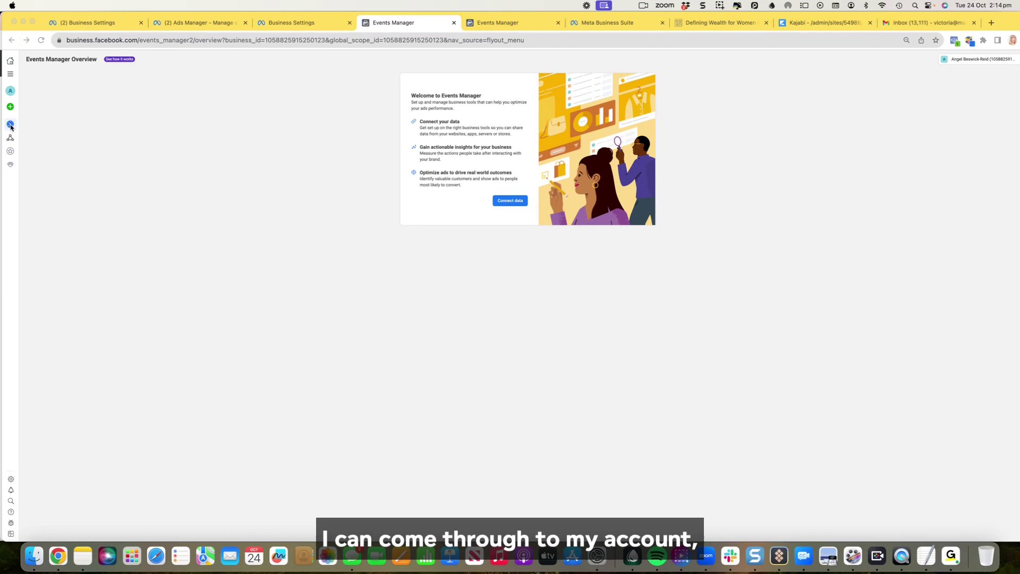
# Step: In Events Manager, start connecting a new data source and pick Web as its type
pyautogui.click(10, 126)
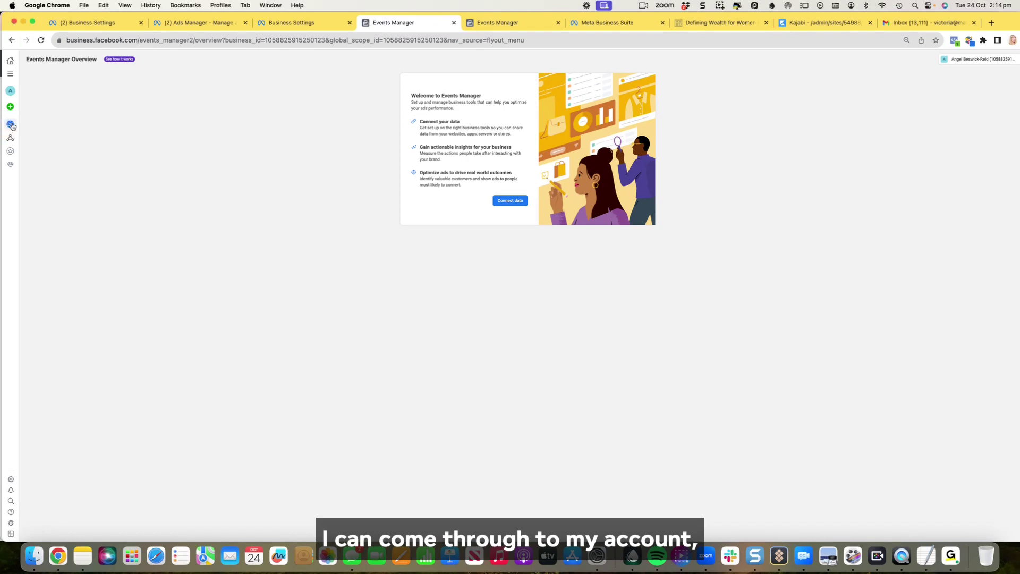
pyautogui.moveTo(12, 129)
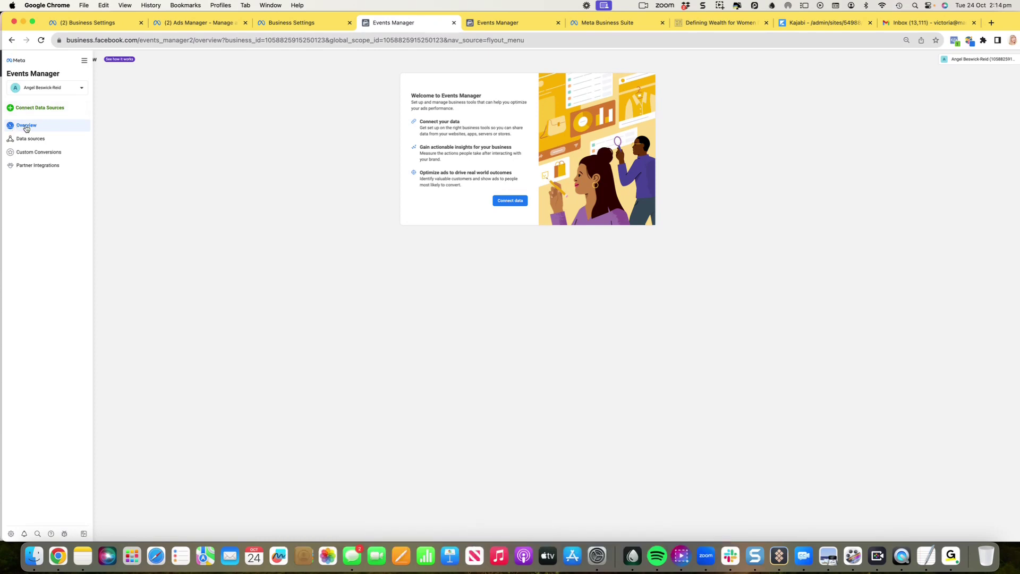
pyautogui.click(516, 201)
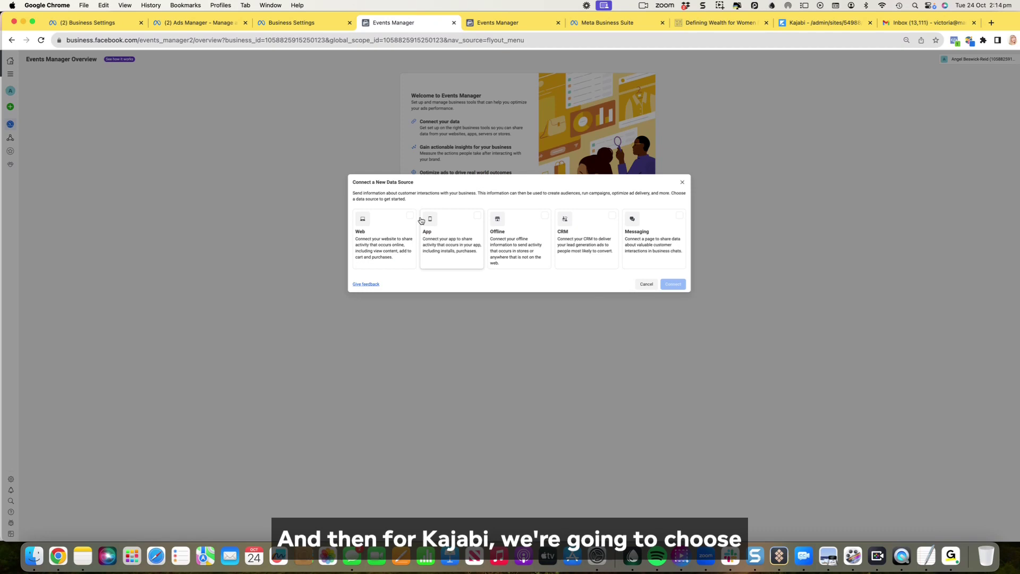
pyautogui.click(409, 214)
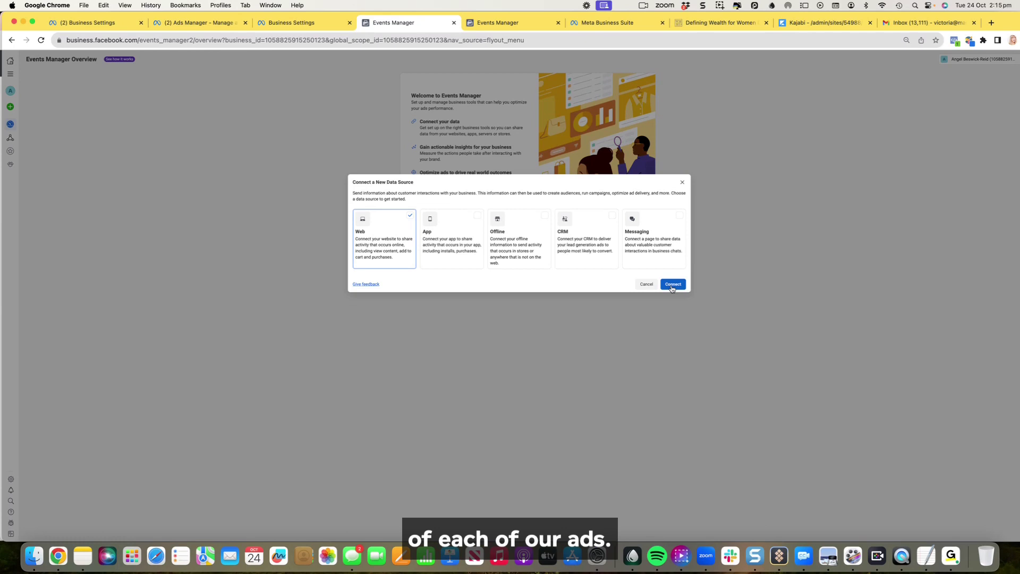
# Step: Continue with the Web source and place the cursor in the new dataset's Name field
pyautogui.click(672, 286)
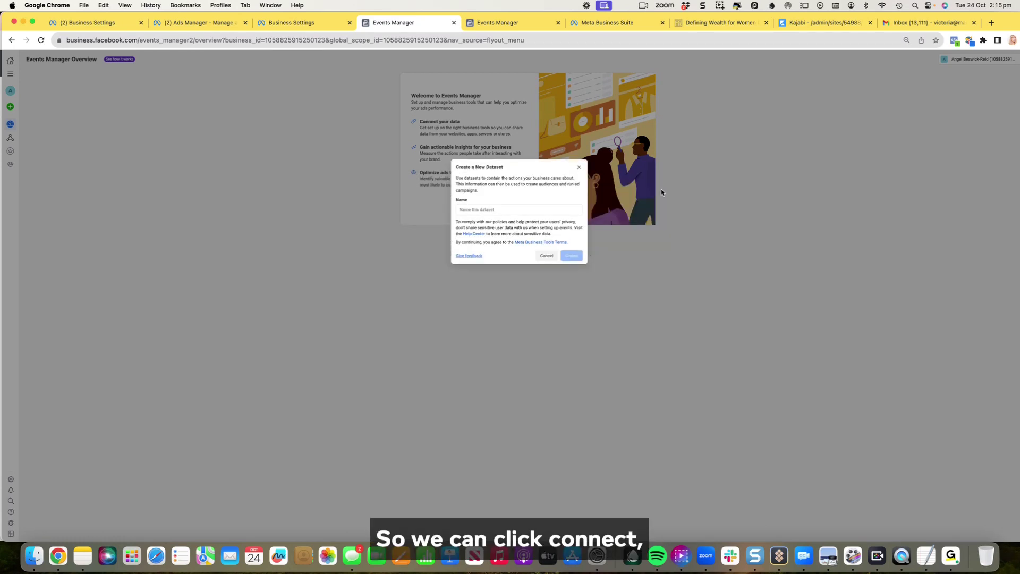
pyautogui.click(479, 211)
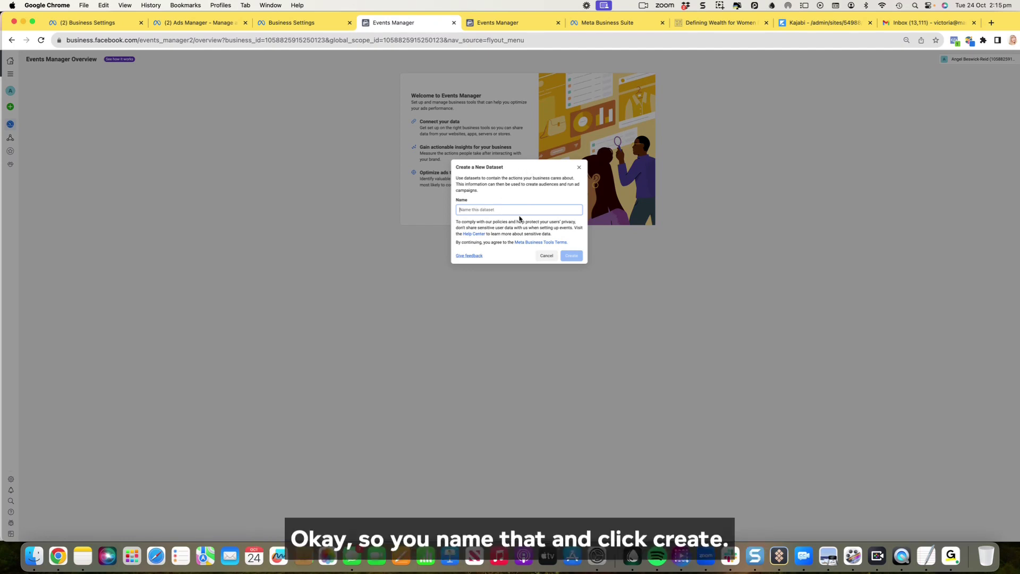
# Step: Close the Create a New Dataset dialog without creating a dataset
pyautogui.click(579, 168)
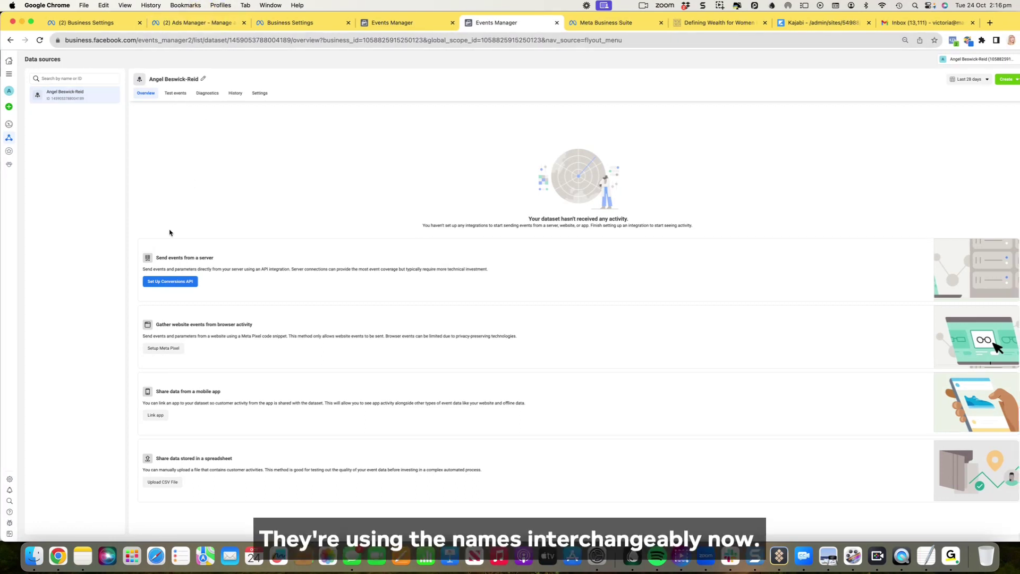
# Step: Start Meta Pixel setup and view the manual Install Base Code instructions
pyautogui.click(165, 349)
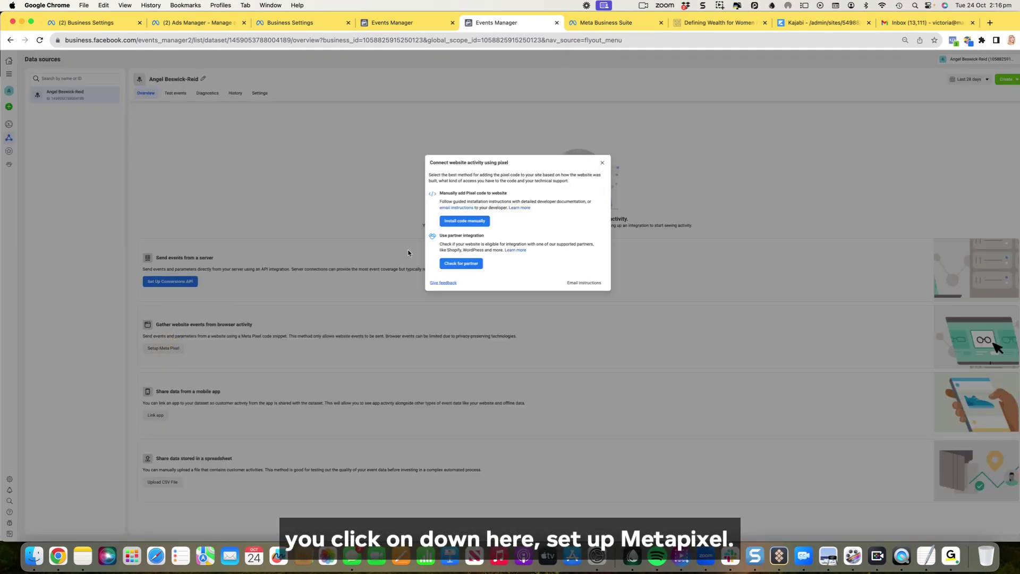
pyautogui.click(457, 224)
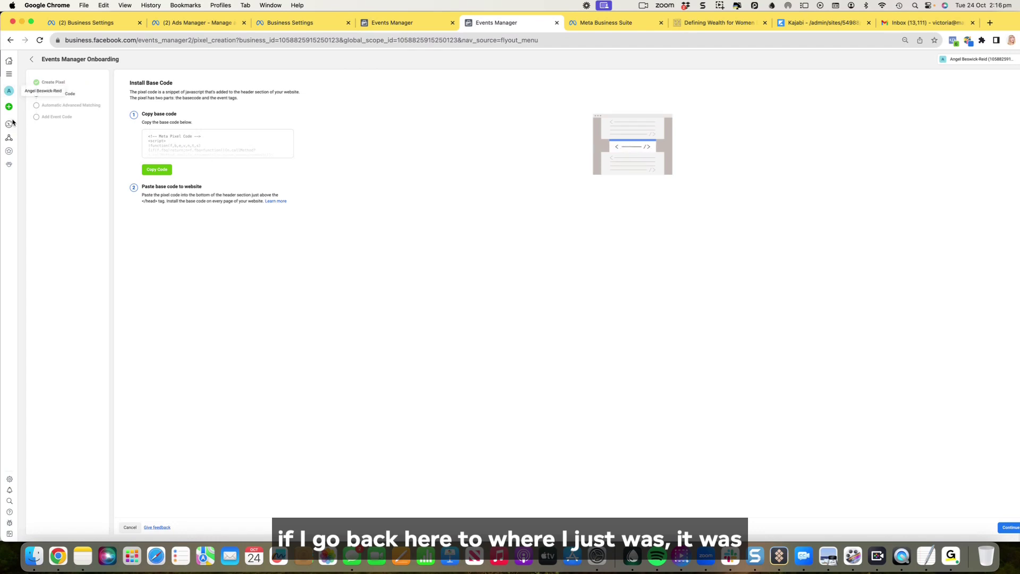
pyautogui.moveTo(18, 88)
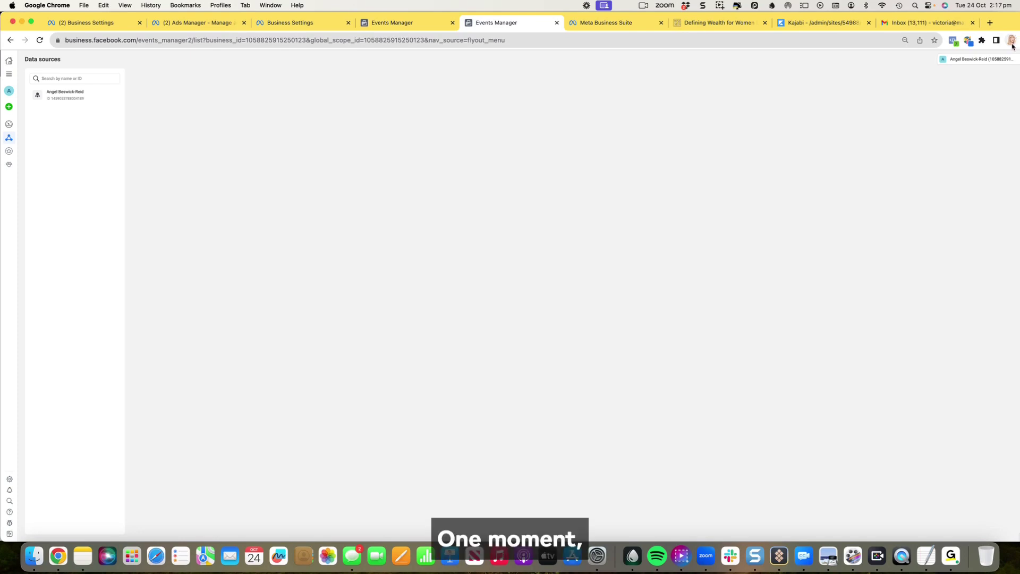
# Step: Switch to the Coach Co Chrome profile and bring up the Kajabi admin tab
pyautogui.click(1011, 40)
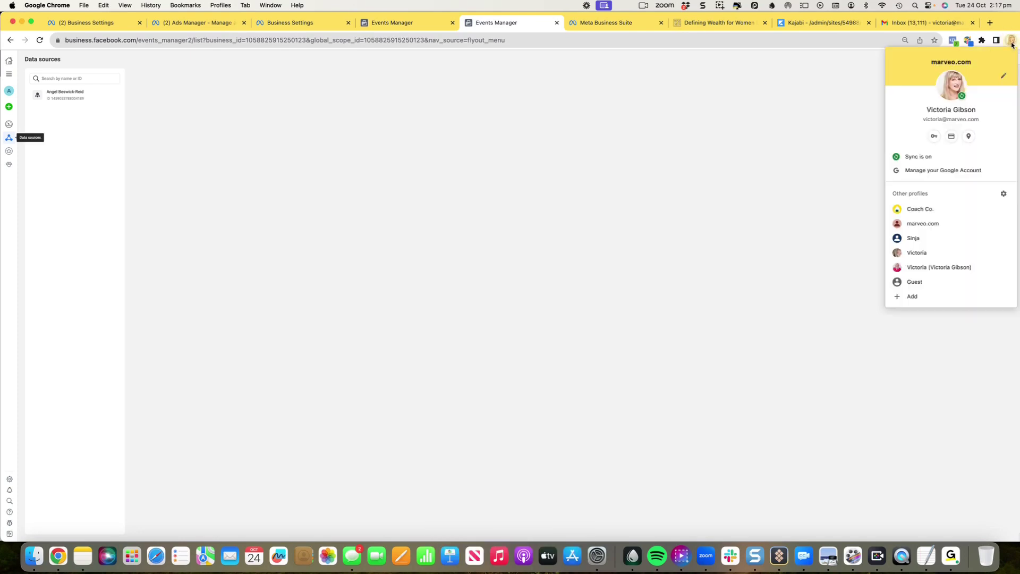
pyautogui.click(930, 211)
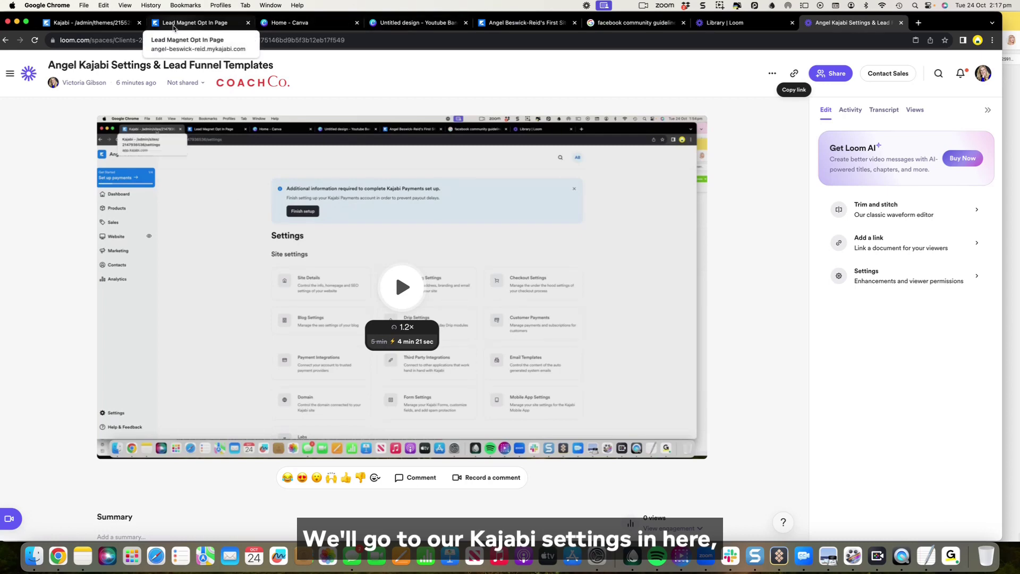
pyautogui.click(173, 23)
pyautogui.click(104, 23)
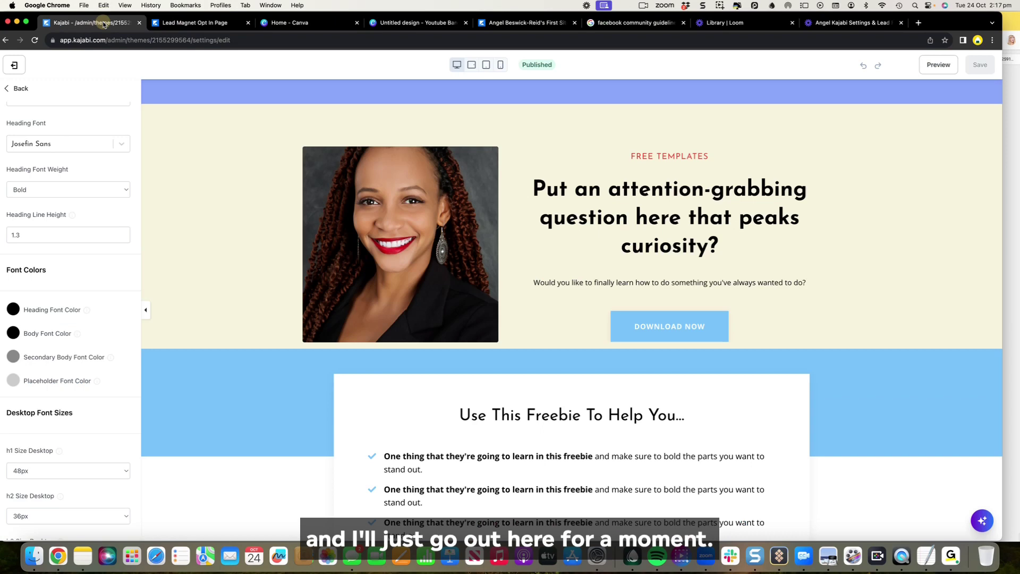
# Step: Go from the landing page editor to Settings > Third Party Integrations and find the Facebook Pixel section
pyautogui.click(15, 64)
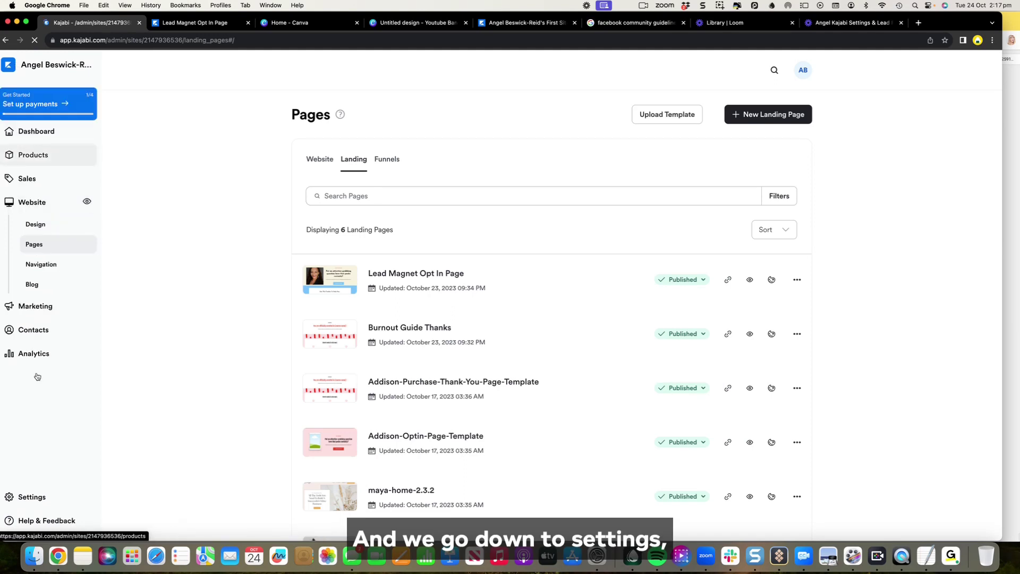
pyautogui.click(34, 498)
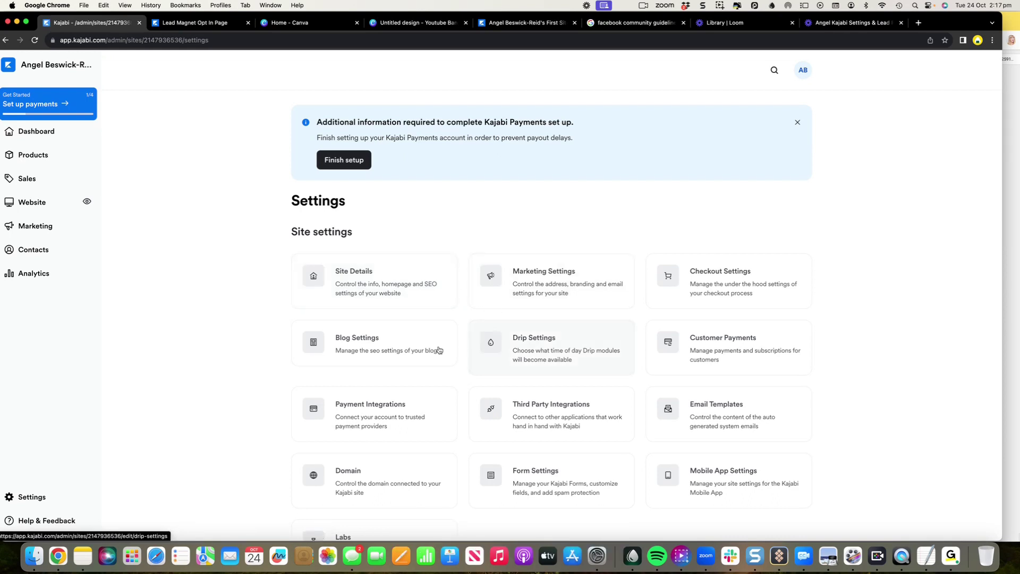
pyautogui.click(538, 403)
pyautogui.scroll(-7, 536, 401)
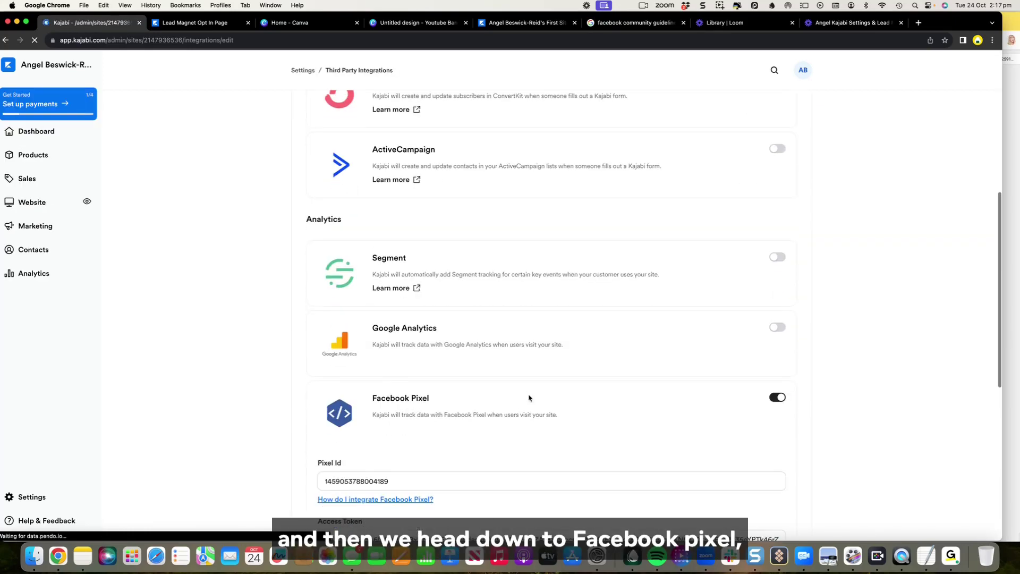
pyautogui.scroll(-2, 625, 412)
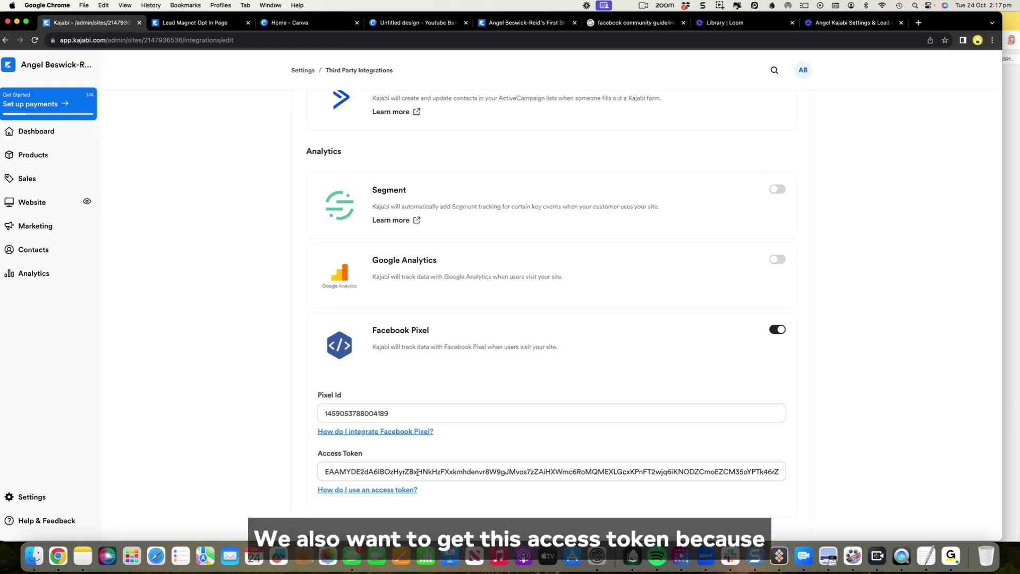
pyautogui.scroll(-2, 419, 467)
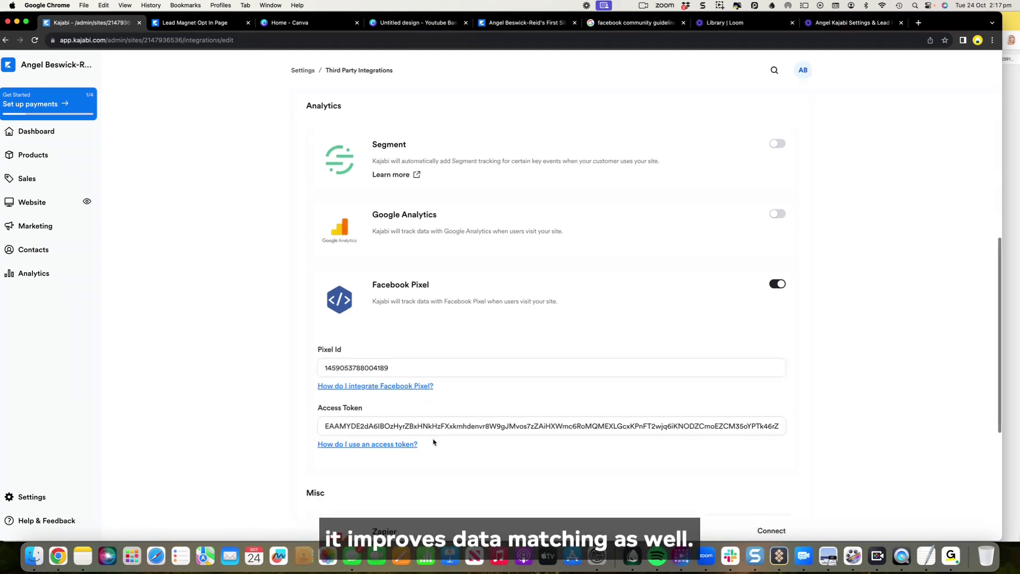
pyautogui.scroll(4, 433, 441)
pyautogui.scroll(-2, 433, 441)
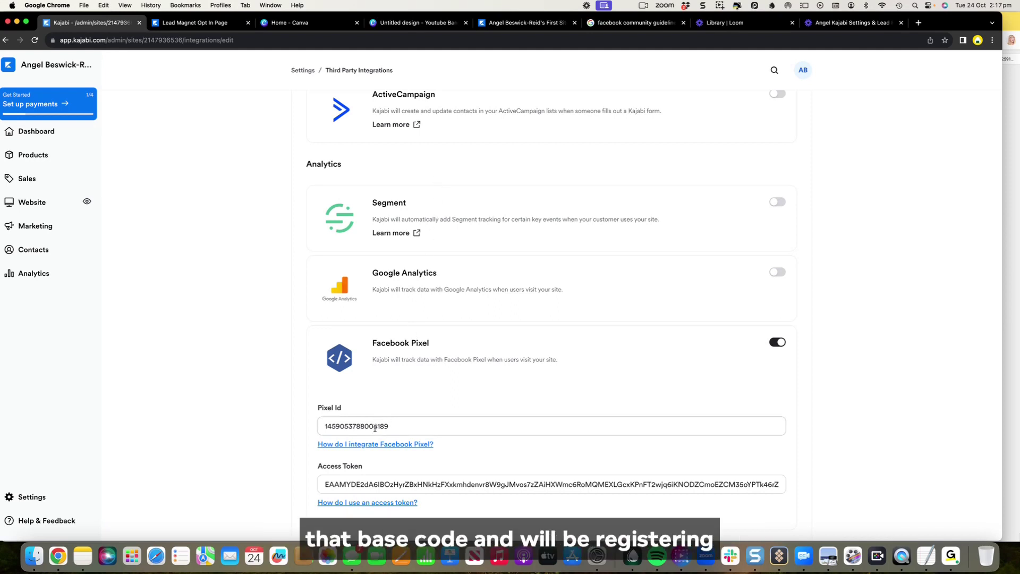
# Step: Copy the REACH website's full address from its tab in the Coach Co window
pyautogui.click(524, 24)
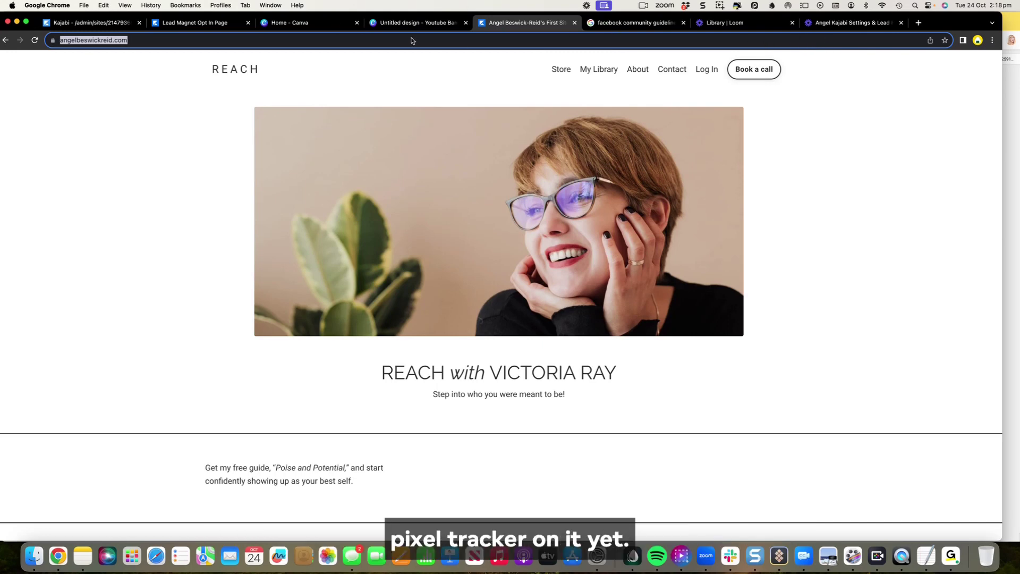
pyautogui.hotkey('ctrl', 'Tab')
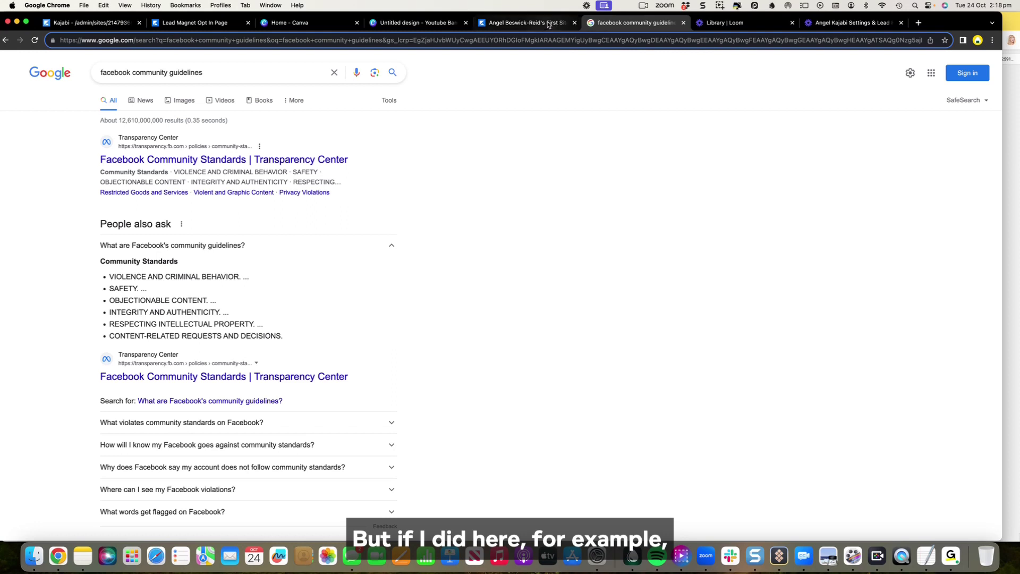
pyautogui.click(523, 24)
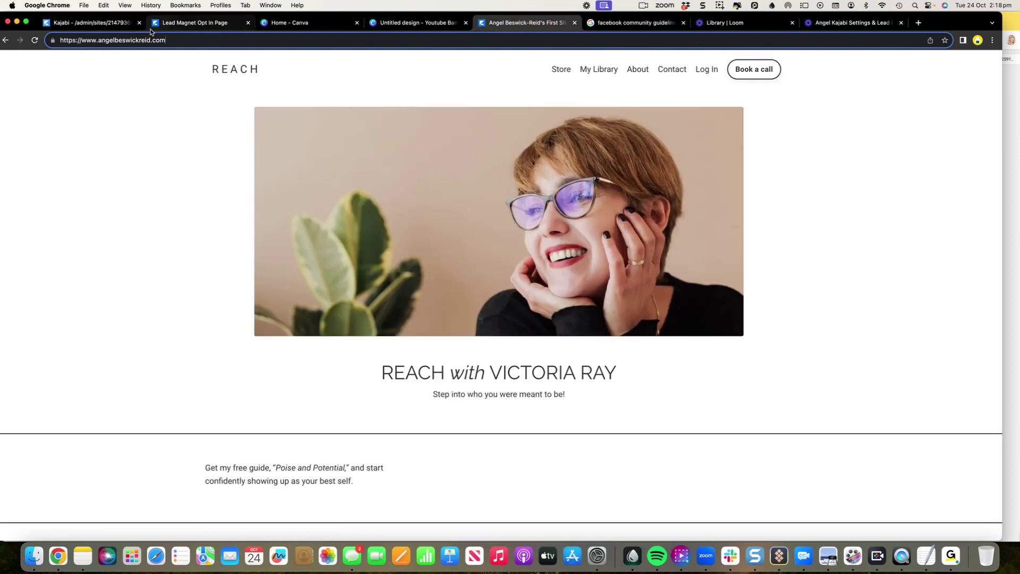
pyautogui.click(60, 40)
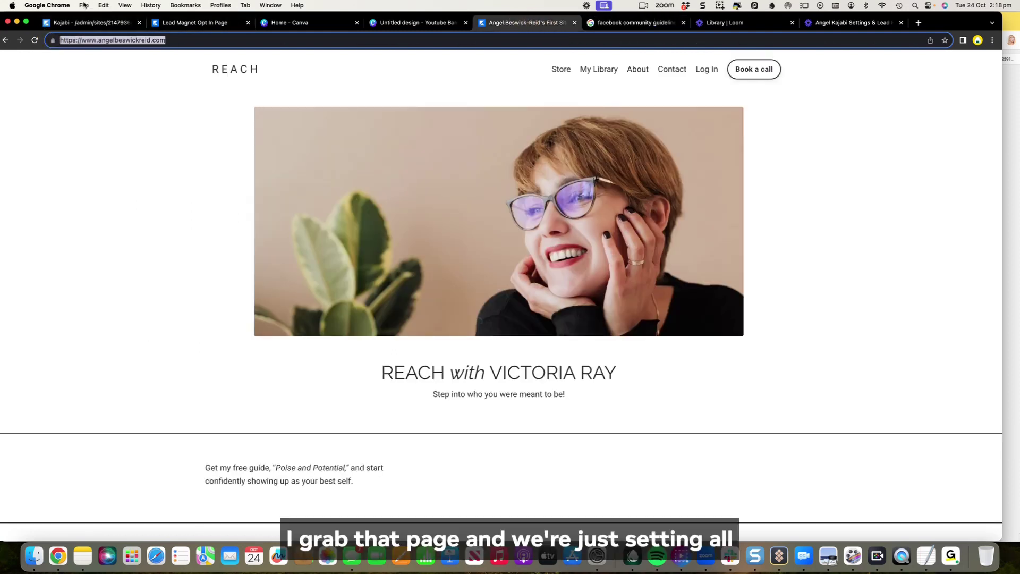
pyautogui.click(104, 6)
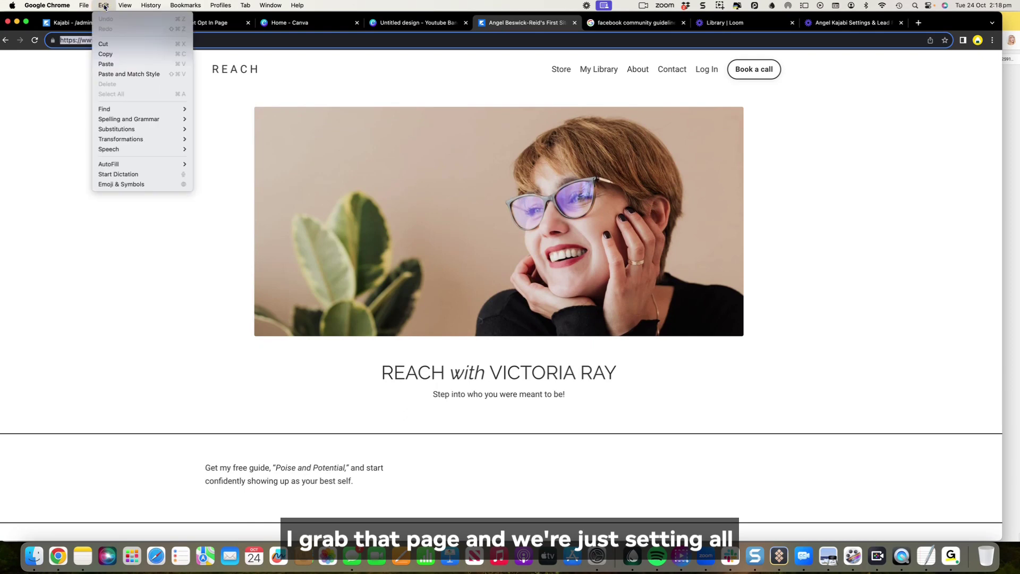
pyautogui.click(116, 54)
# Step: Load the REACH site in the Events Manager profile and confirm Meta Pixel Helper shows one PageView pixel
pyautogui.click(978, 41)
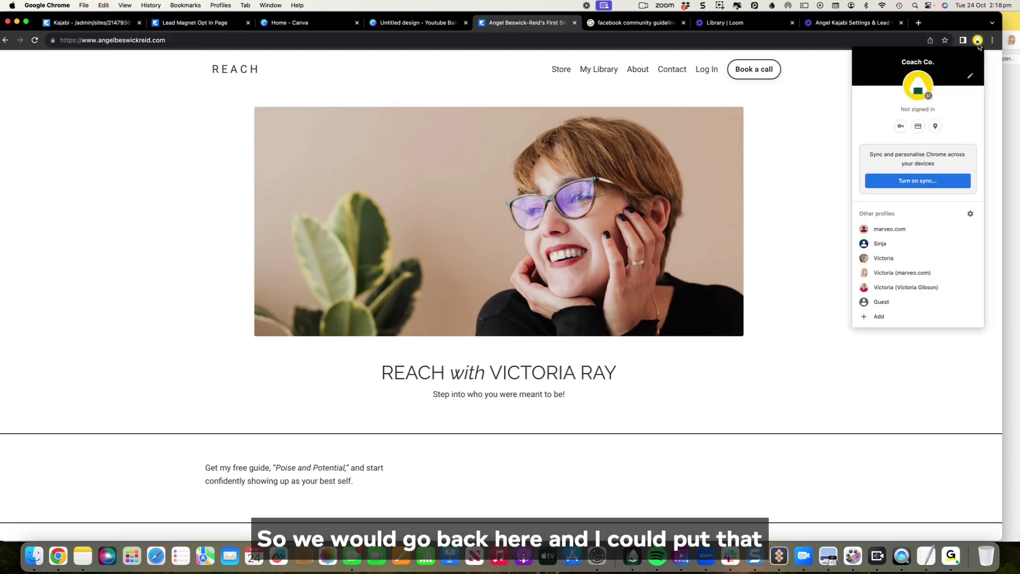
pyautogui.click(906, 273)
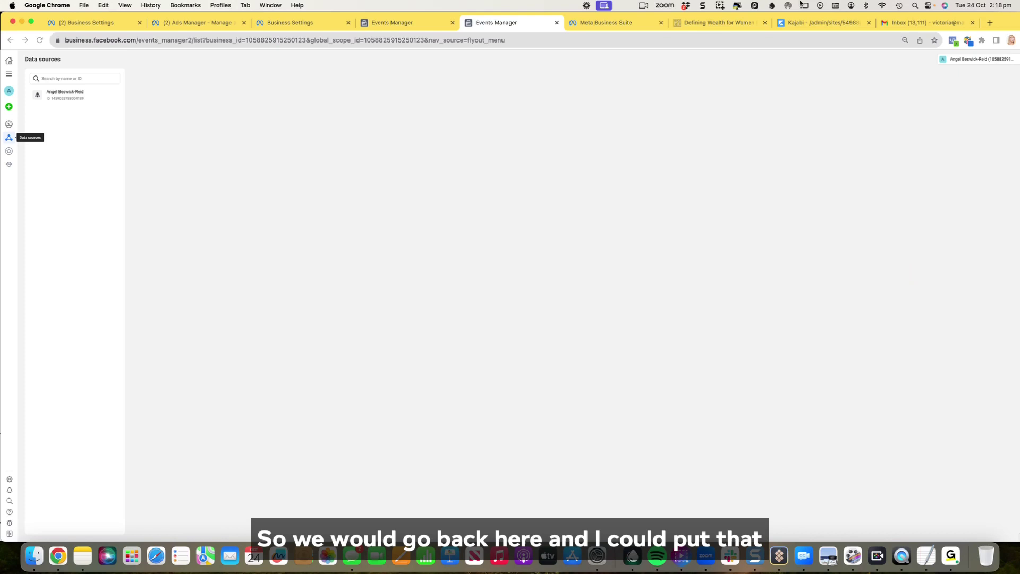
pyautogui.click(990, 23)
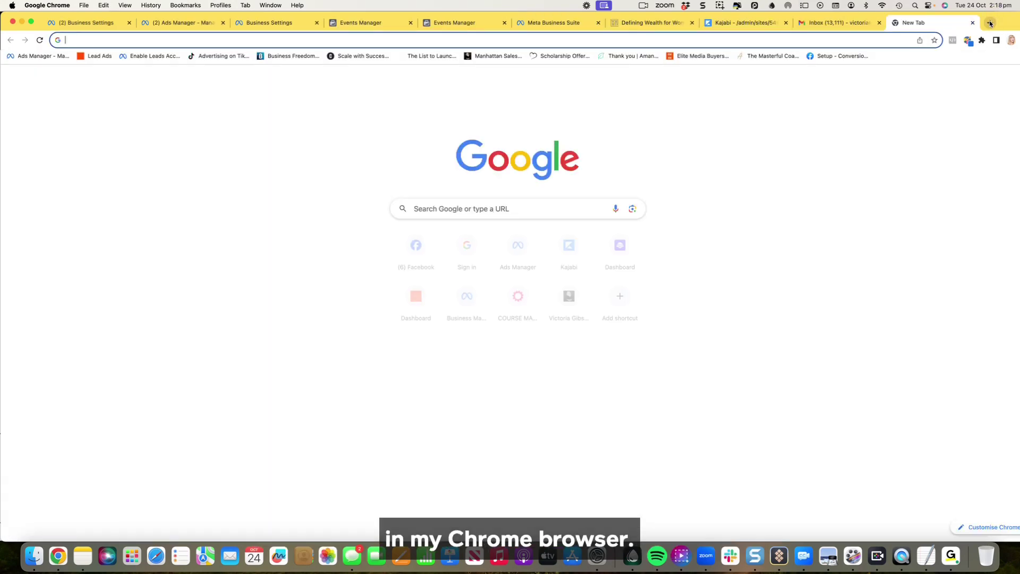
pyautogui.click(103, 6)
pyautogui.click(118, 73)
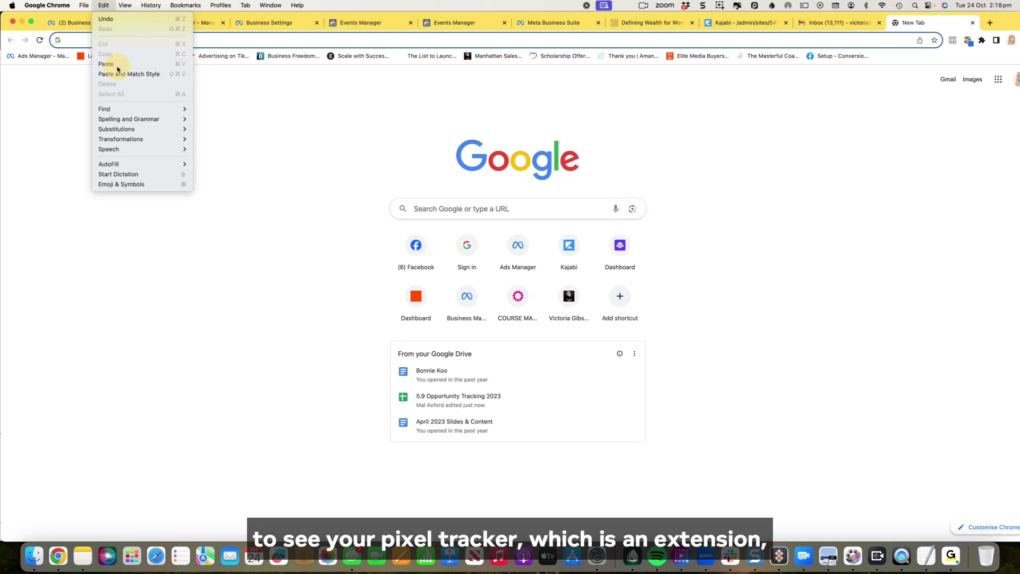
pyautogui.press('Return')
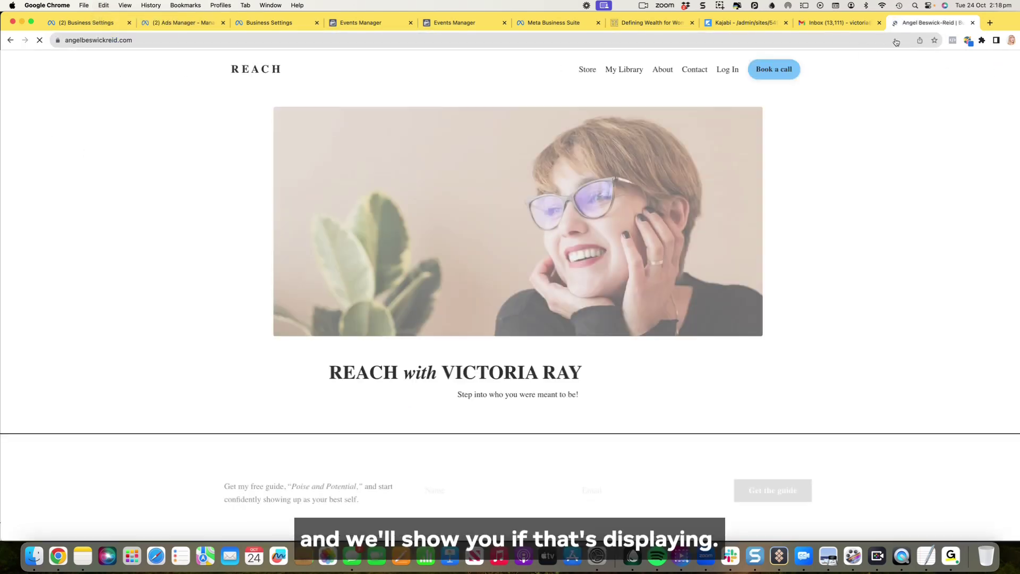
pyautogui.click(953, 41)
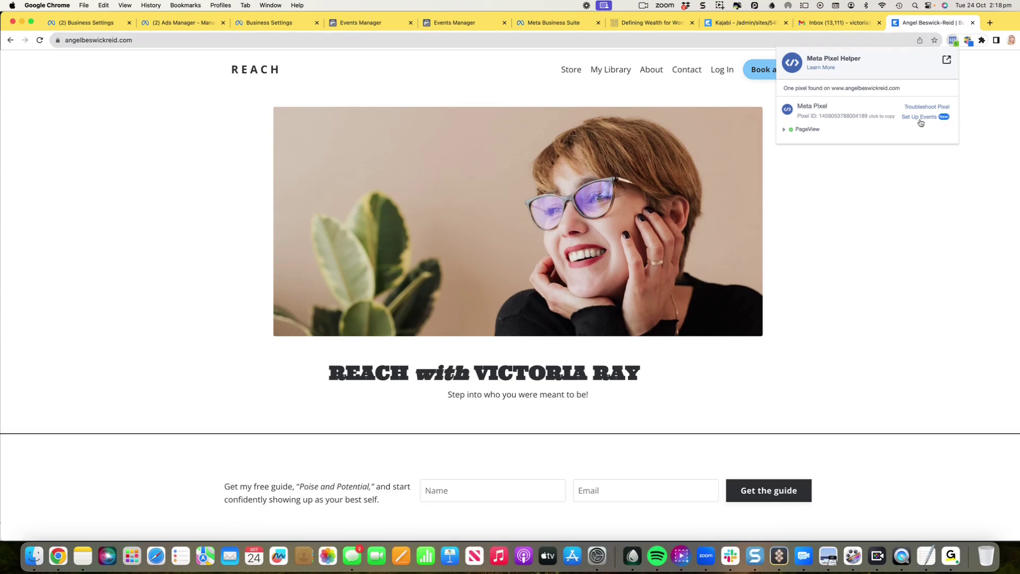
pyautogui.click(505, 76)
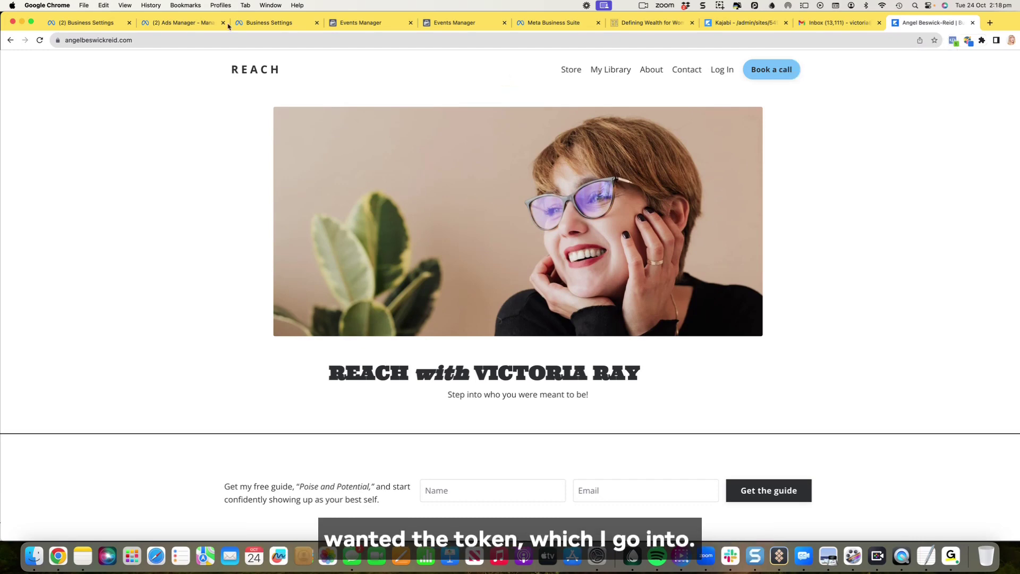
# Step: Return to the Events Manager tab and open the existing dataset's Overview from Data sources
pyautogui.click(269, 27)
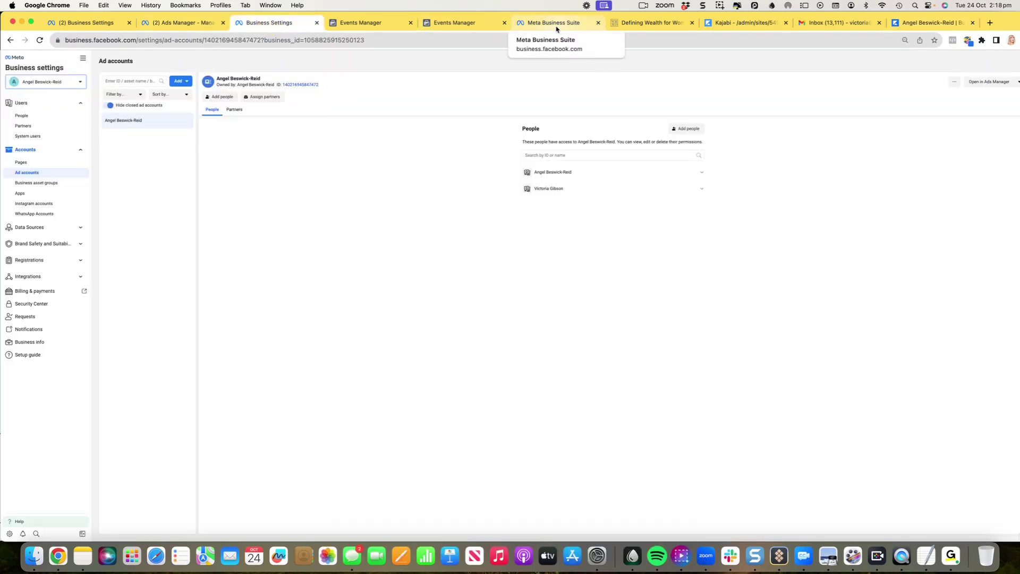
pyautogui.click(464, 22)
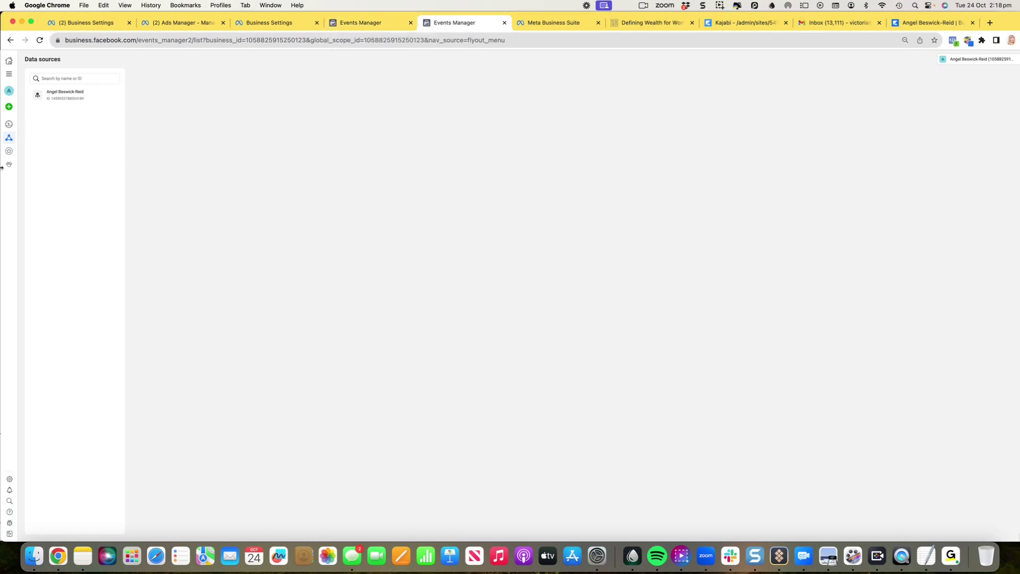
pyautogui.moveTo(2, 133)
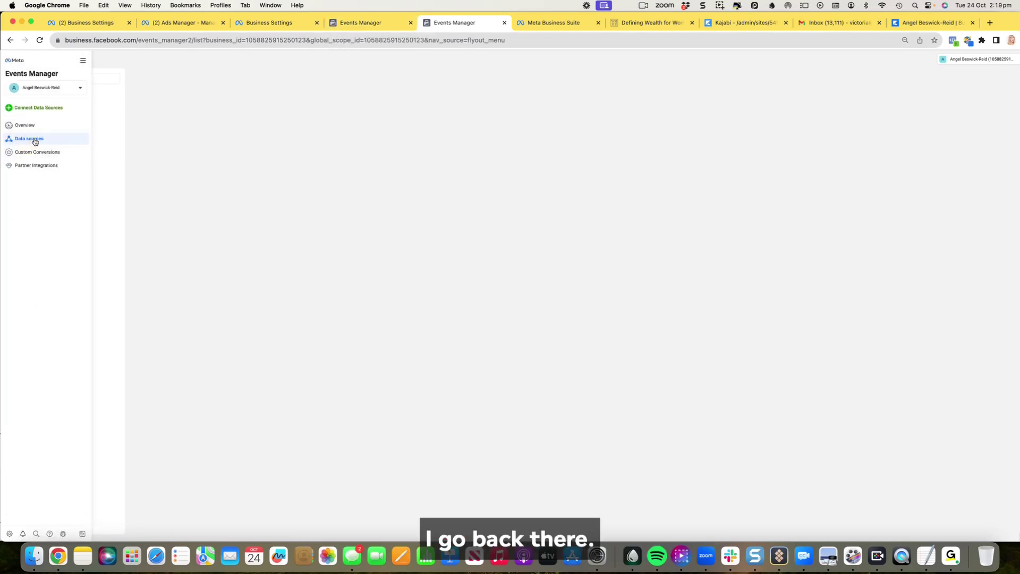
pyautogui.click(31, 139)
pyautogui.click(33, 126)
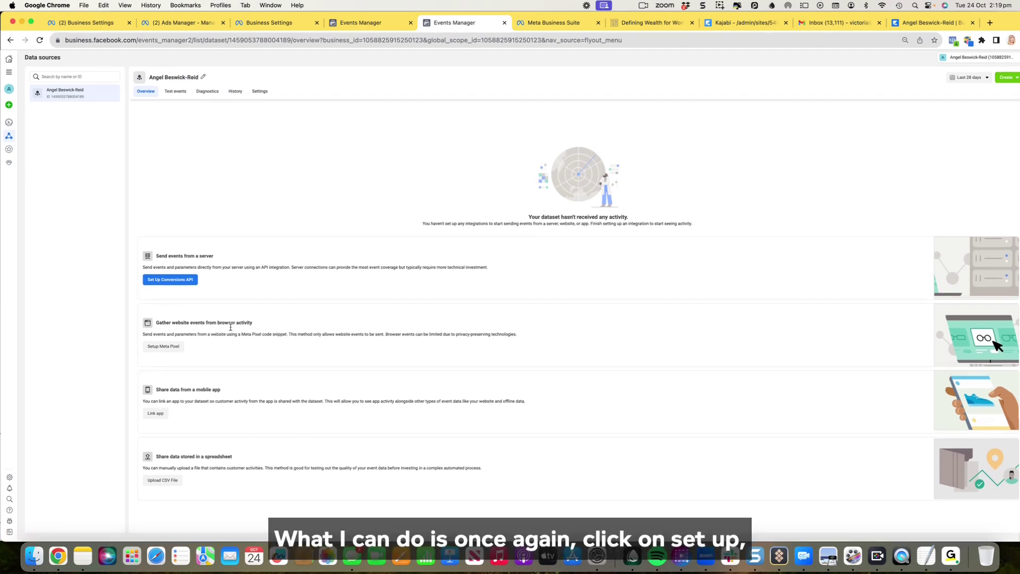
# Step: Set up the Meta Pixel via the Kajabi partner integration, keeping automatic advanced matching on
pyautogui.click(163, 347)
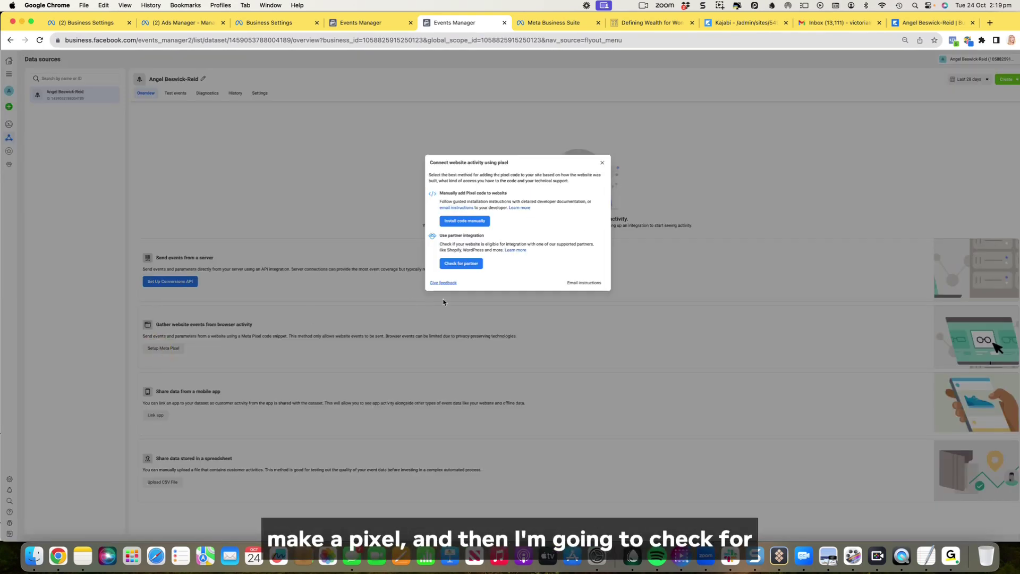
pyautogui.click(472, 264)
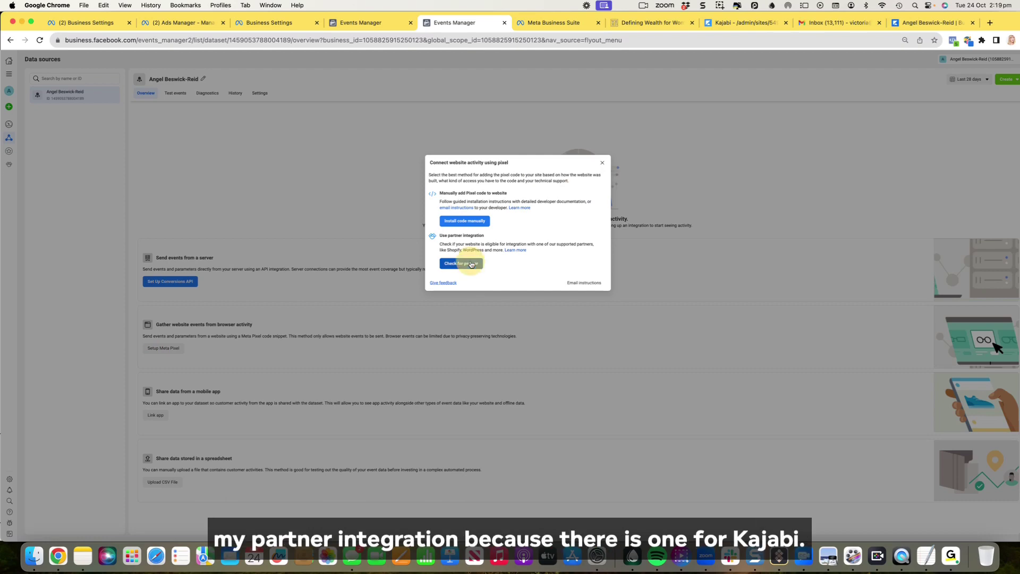
pyautogui.click(481, 246)
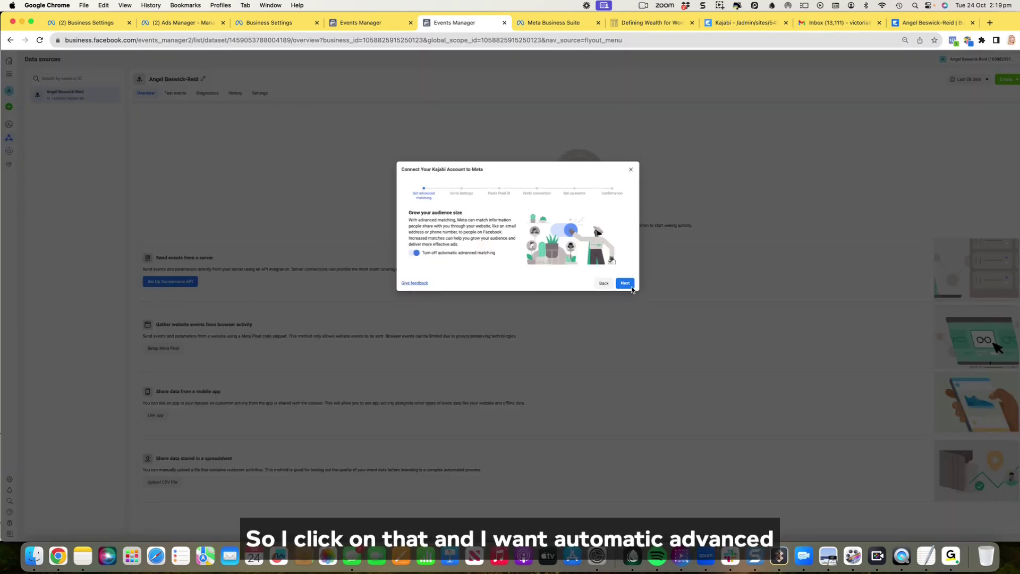
pyautogui.click(413, 254)
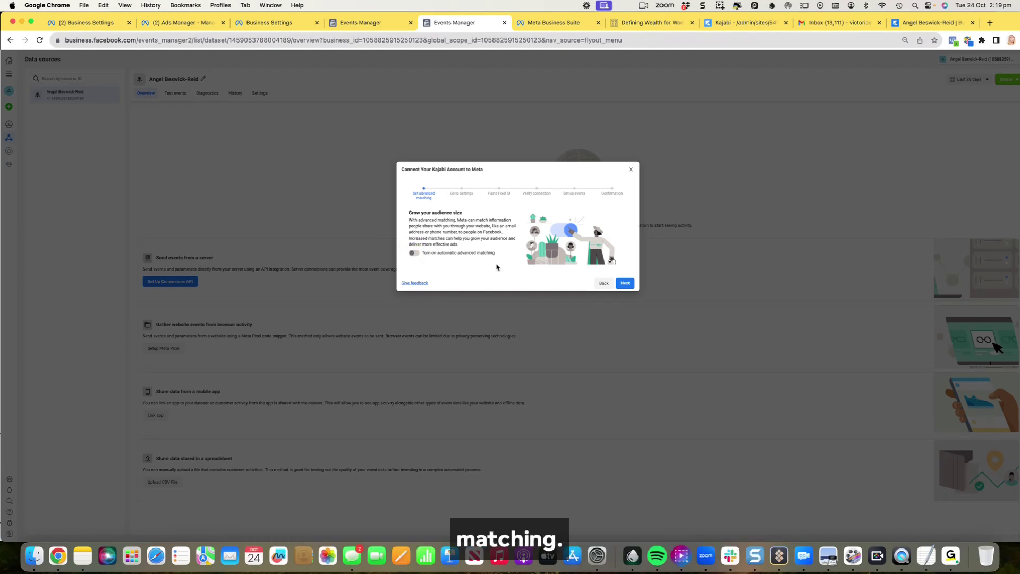
pyautogui.click(414, 254)
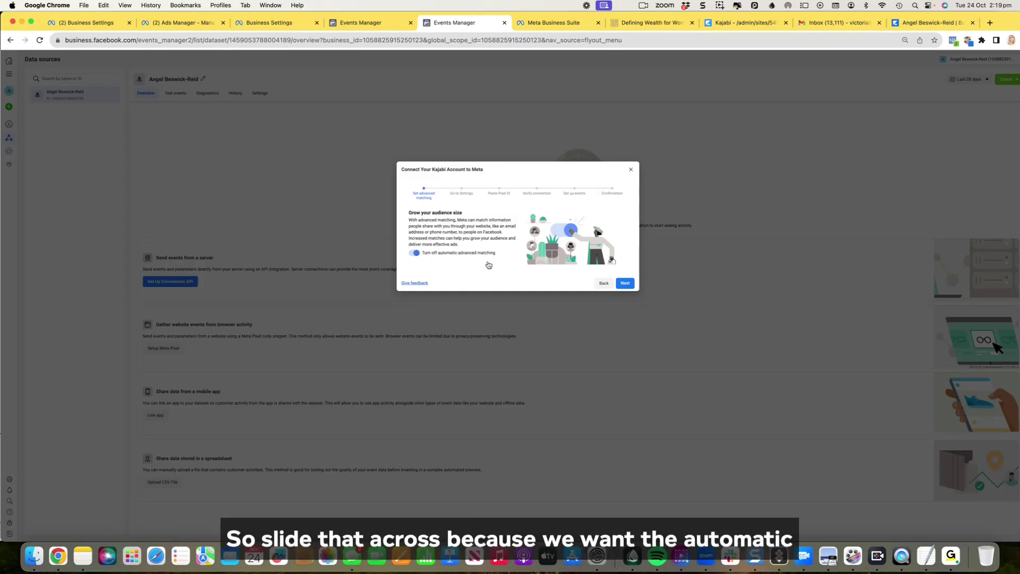
pyautogui.click(625, 283)
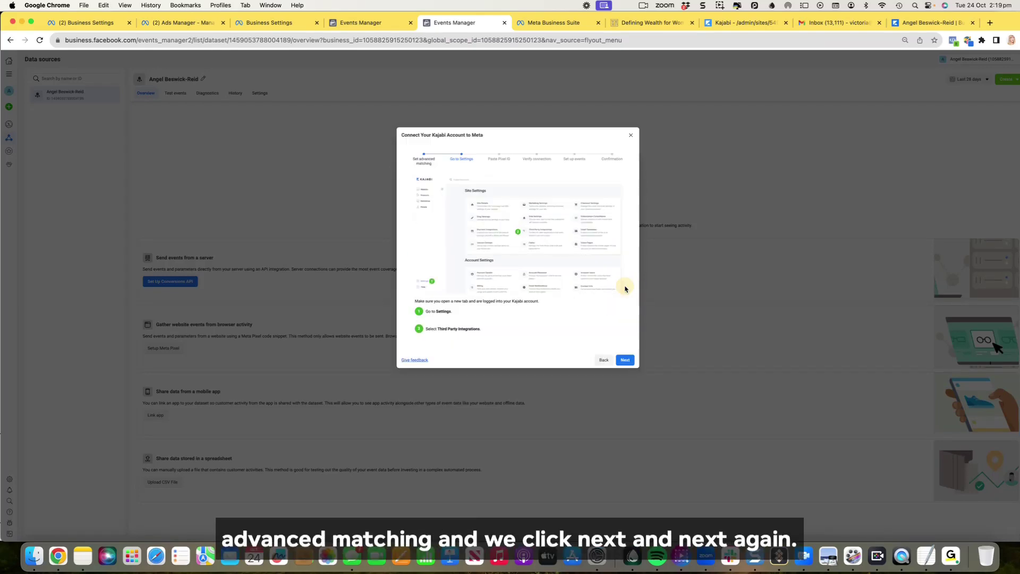
# Step: Move the Kajabi wizard past Go to Settings and Paste Pixel ID, then past the Active verification
pyautogui.click(624, 360)
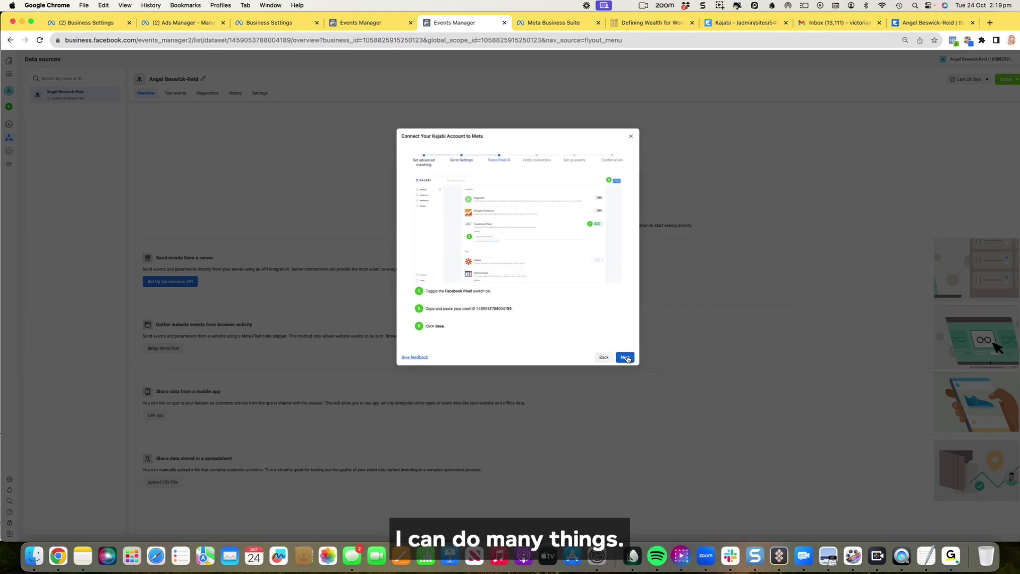
pyautogui.click(626, 357)
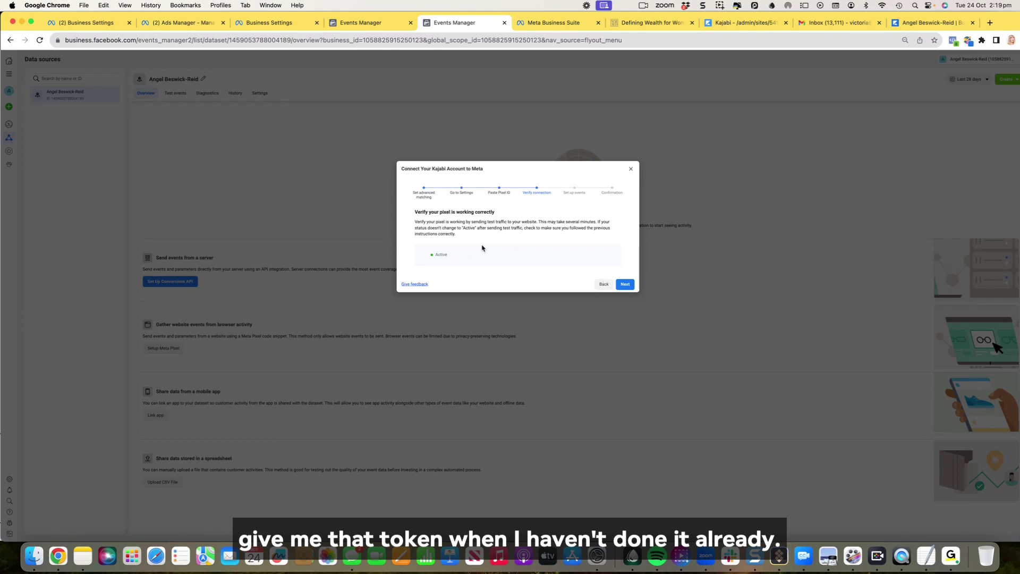
pyautogui.click(626, 286)
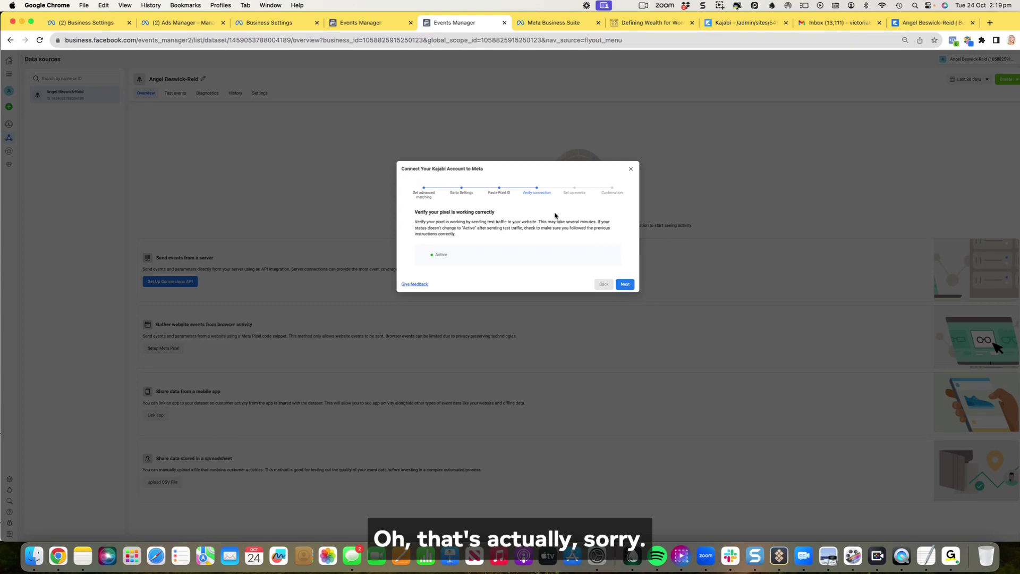
# Step: Advance to Set up events and paste the REACH site's address as the Website URL
pyautogui.click(621, 286)
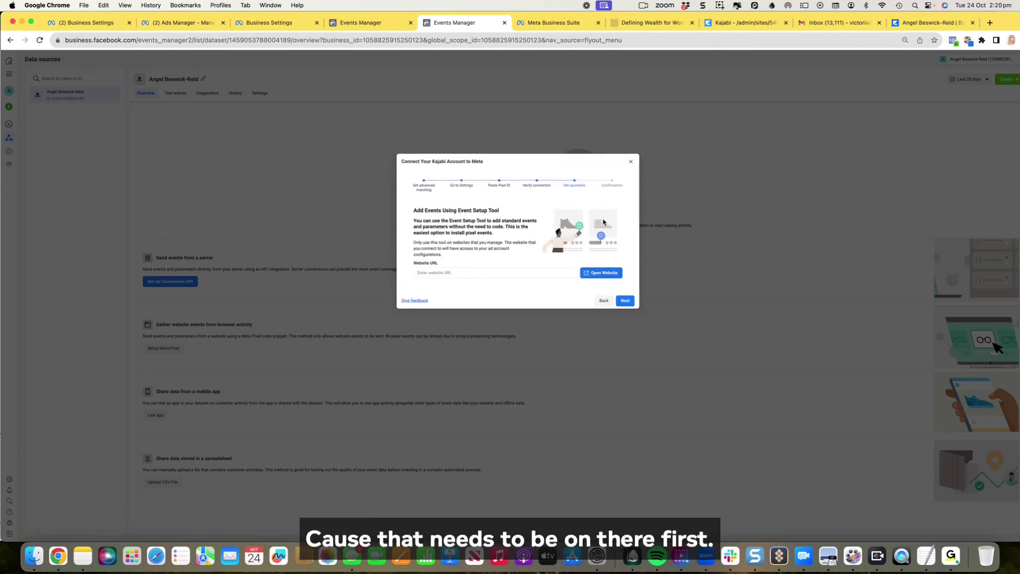
pyautogui.click(432, 273)
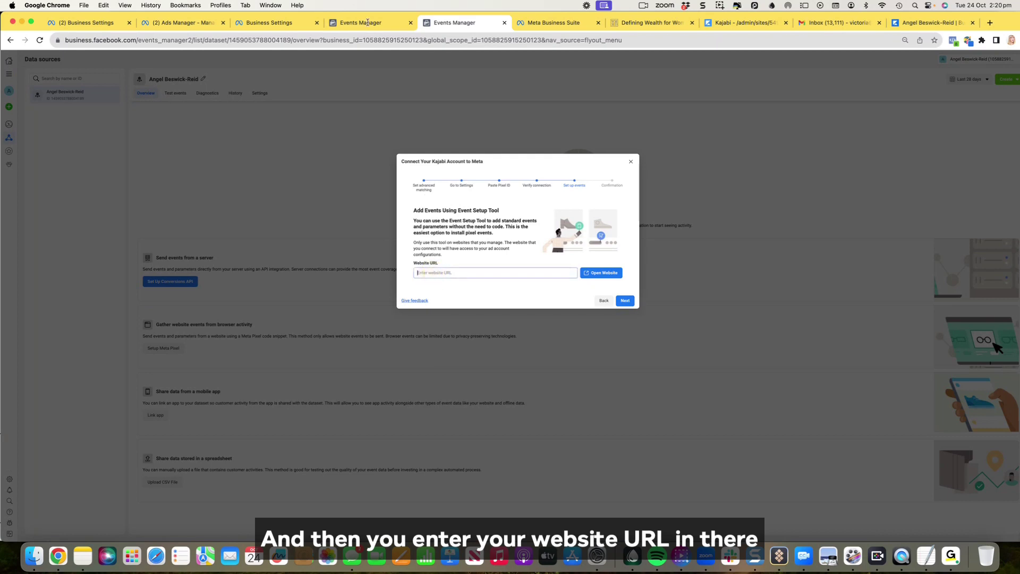
pyautogui.click(99, 7)
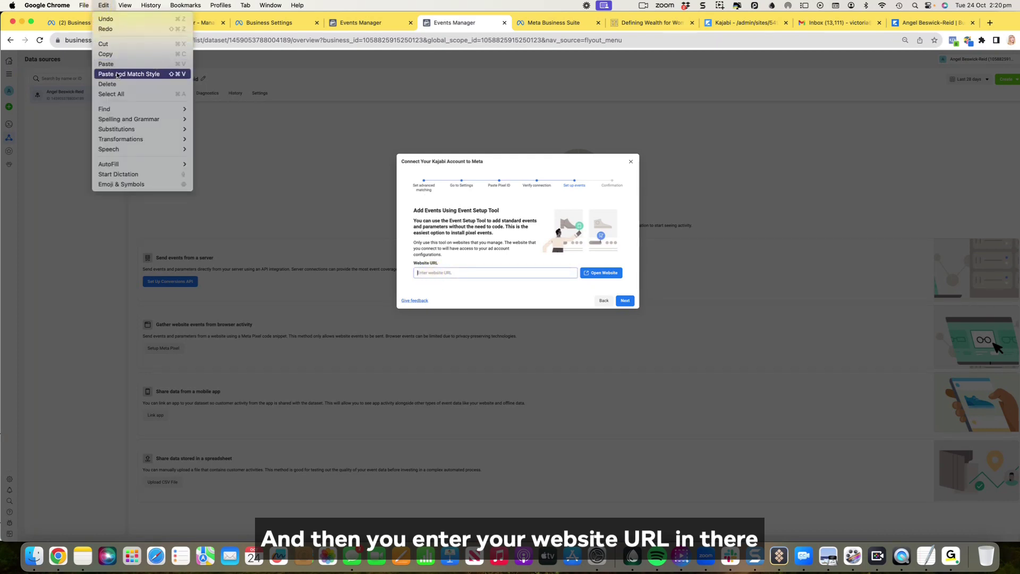
pyautogui.click(118, 64)
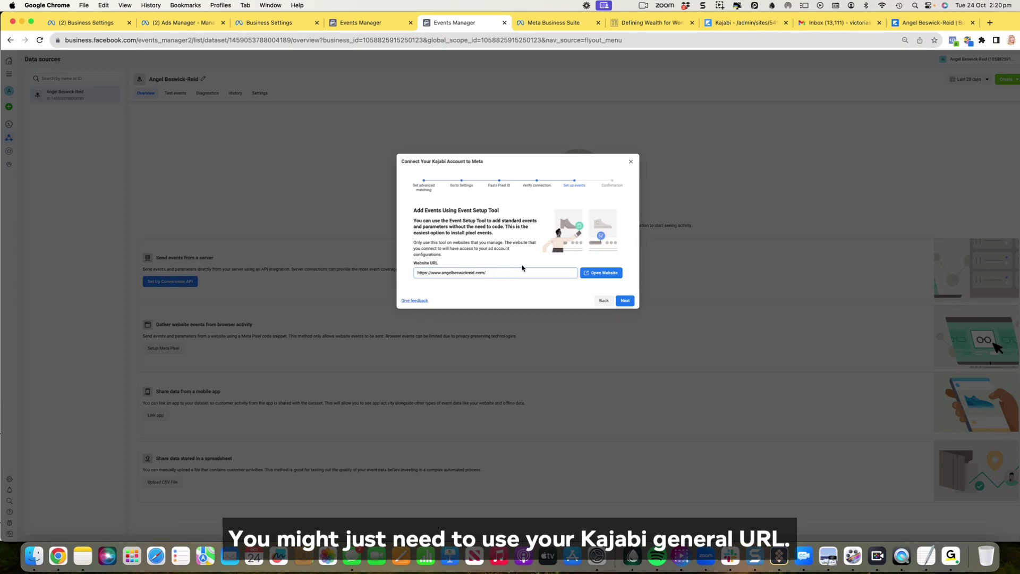
# Step: Finish the Kajabi partner setup to reach Setup complete with PageView active in the dataset overview
pyautogui.click(625, 301)
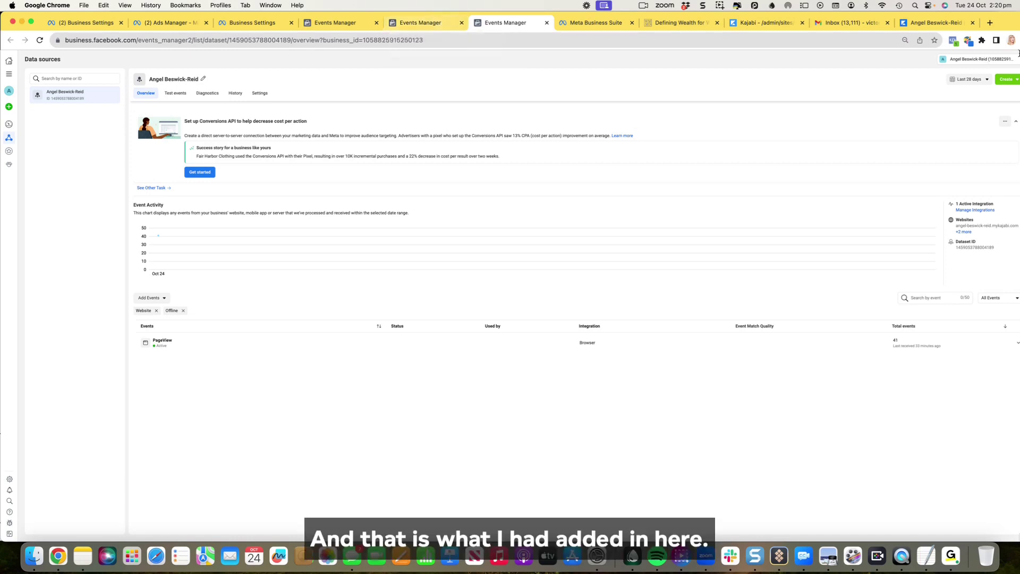
pyautogui.click(1009, 41)
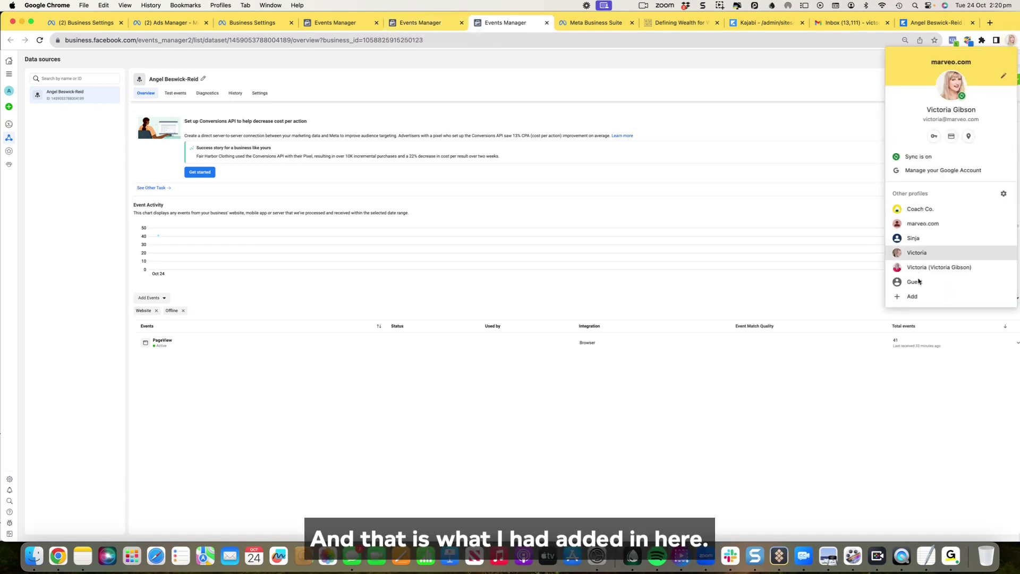
pyautogui.click(920, 209)
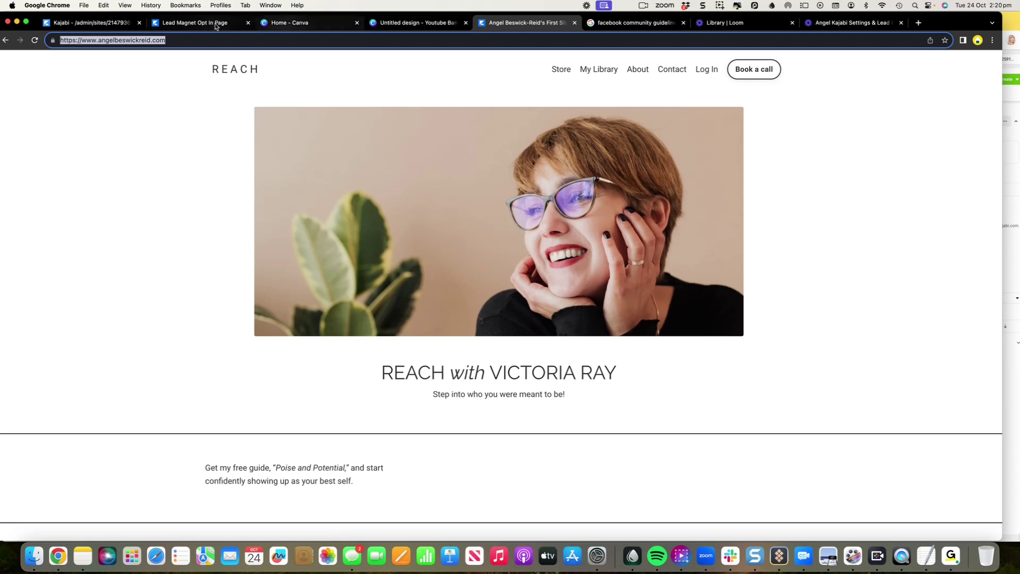
pyautogui.click(103, 23)
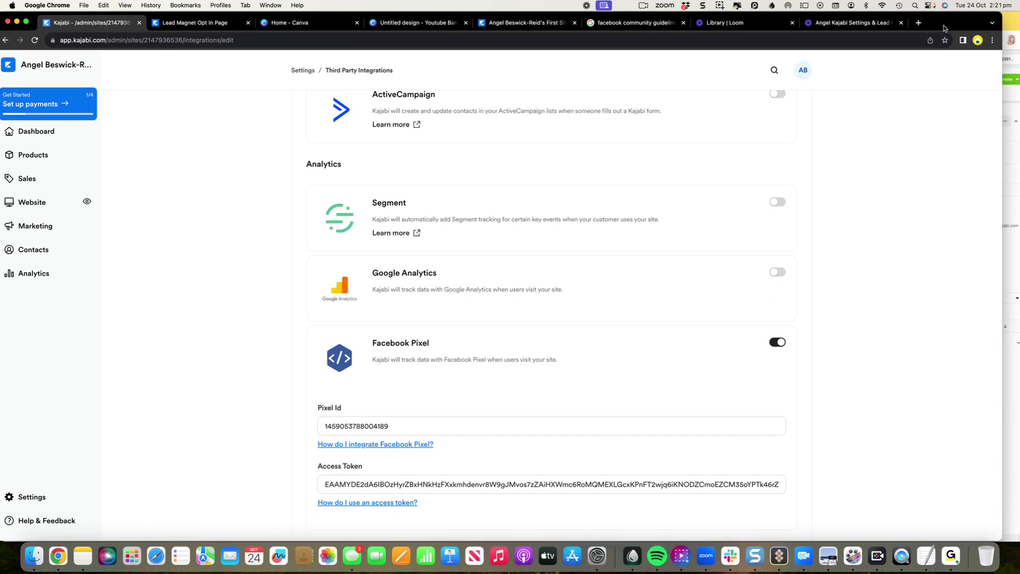
pyautogui.click(1013, 28)
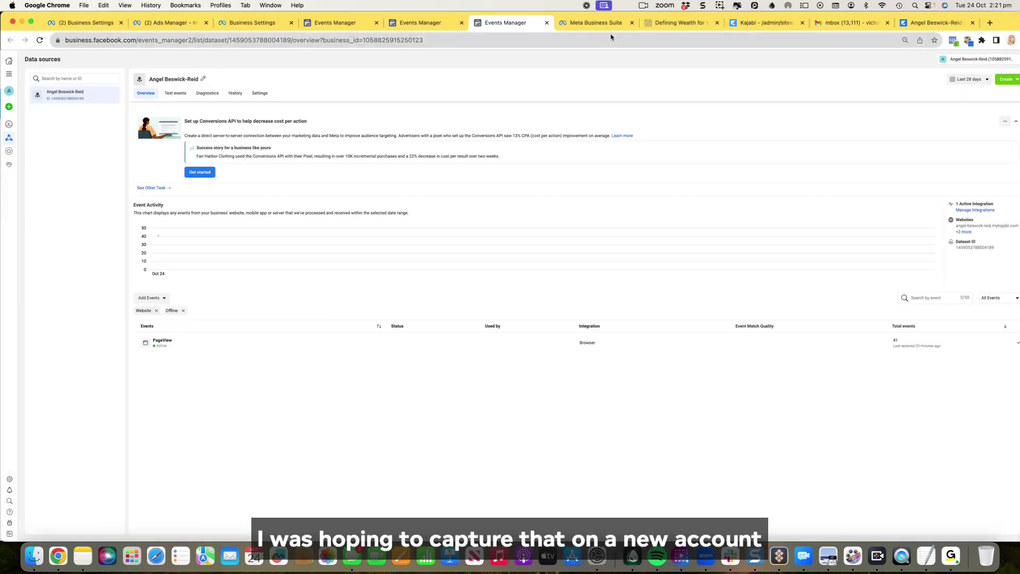
pyautogui.moveTo(295, 234)
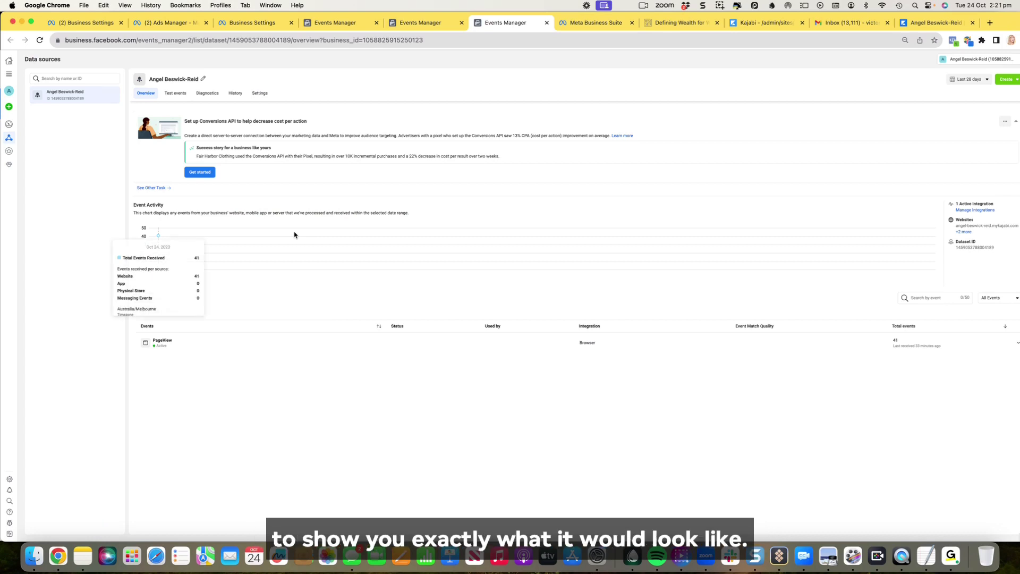